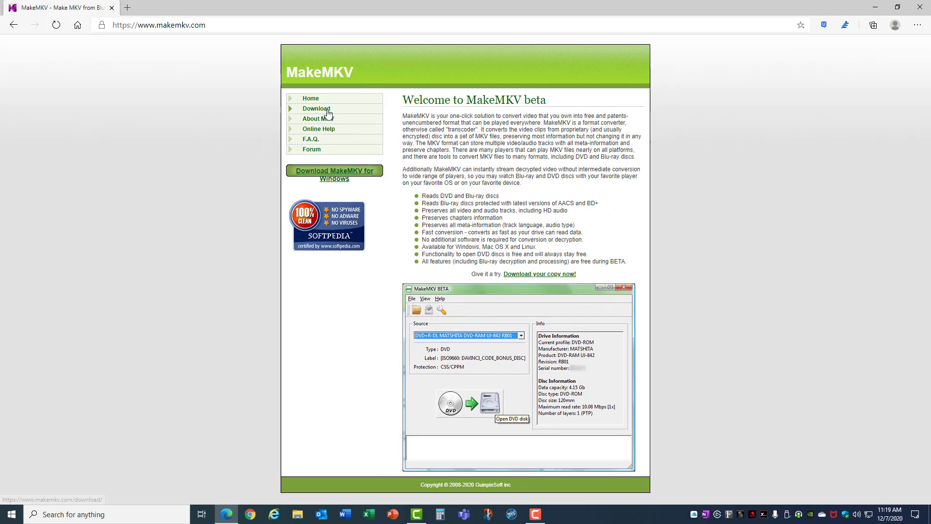
Download the MakeMKV 1.15.3 for Windows installer in Edge and run Setup_MakeMKV_v1.15.3.exe
click(326, 110)
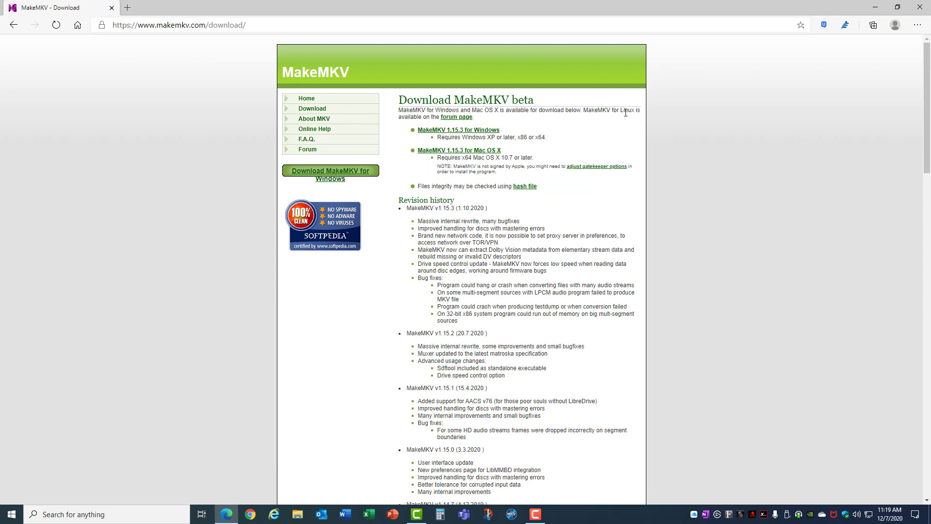
click(492, 132)
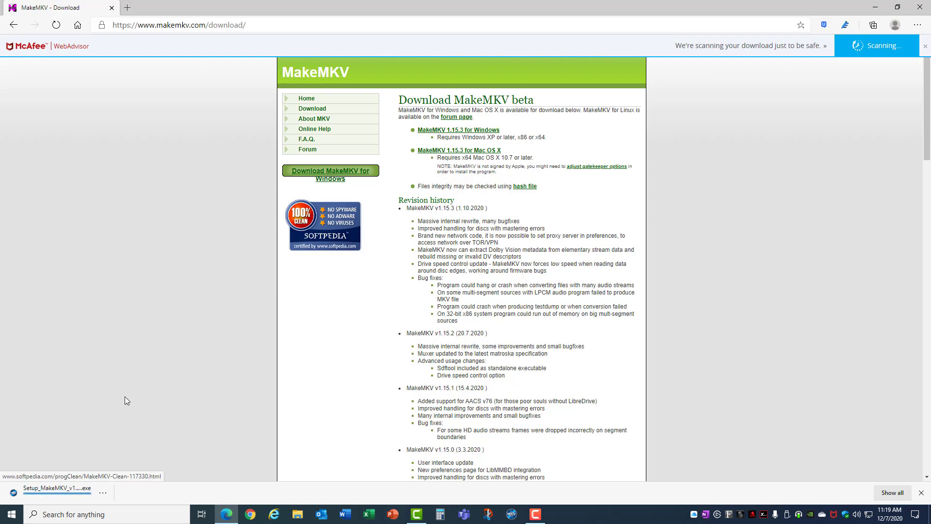
click(59, 492)
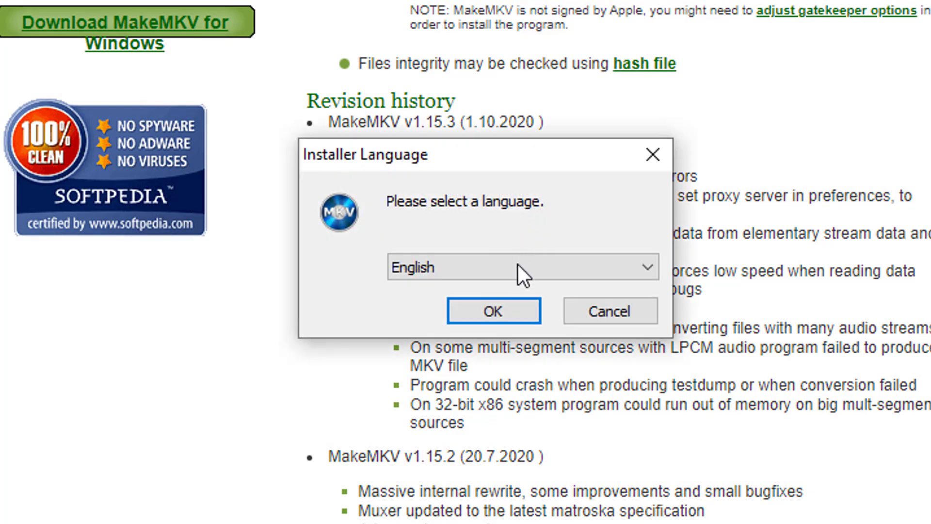
Choose English as the installer language and accept the MakeMKV license agreement
click(518, 266)
click(488, 321)
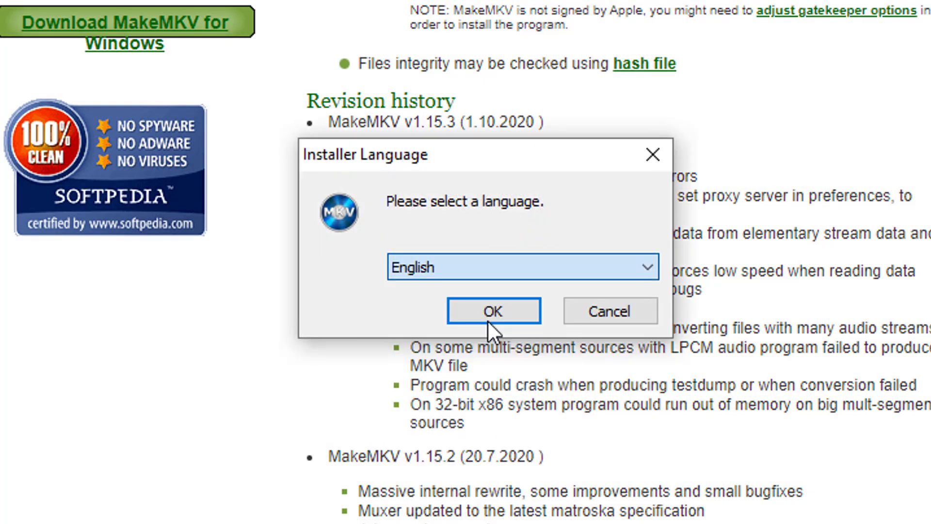
click(486, 365)
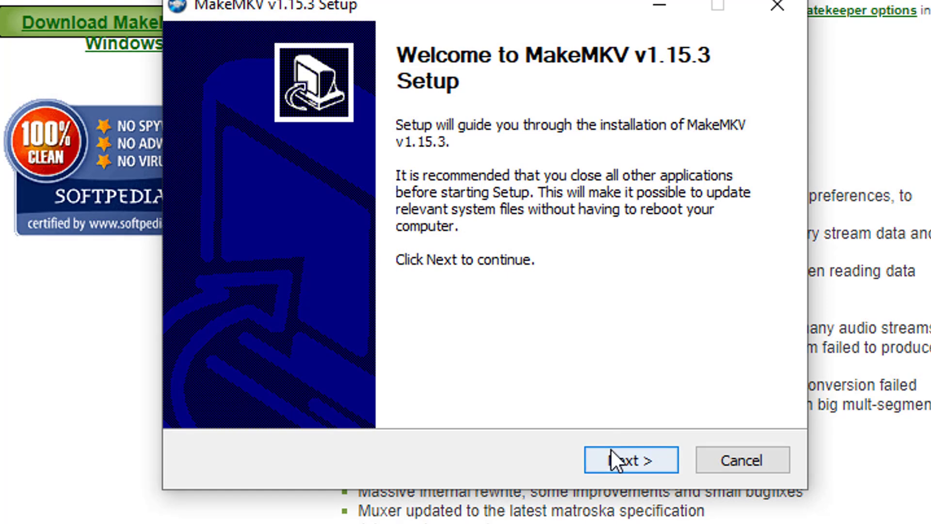
click(611, 450)
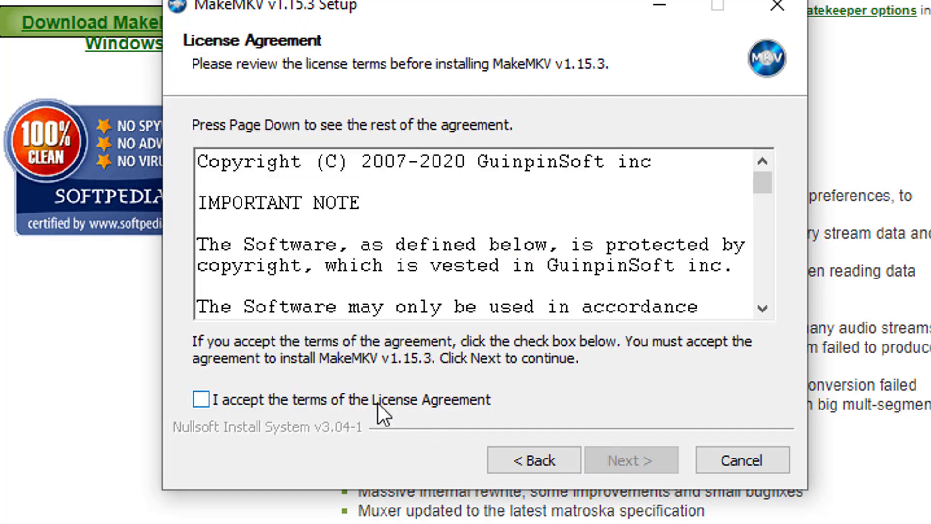
click(378, 403)
click(623, 449)
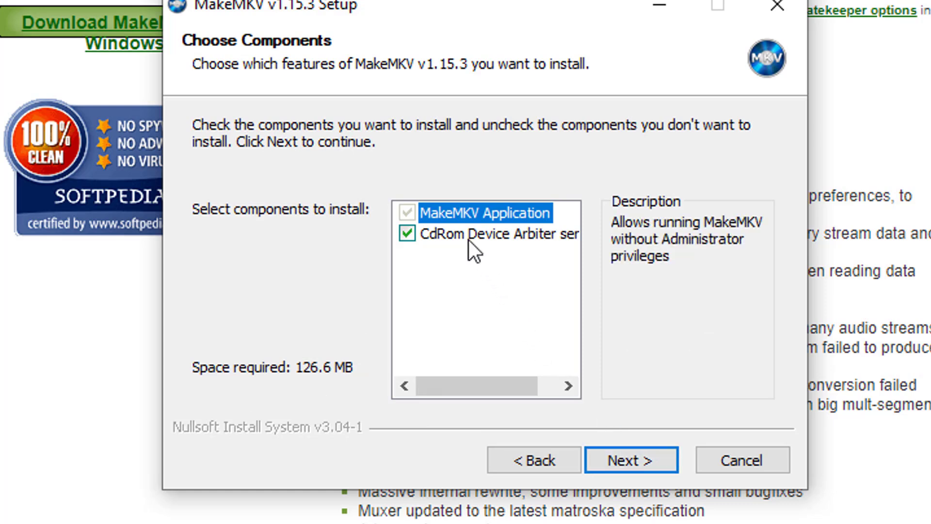
Install with default components, folder and Start Menu folder, and choose to run MakeMKV afterwards
click(618, 456)
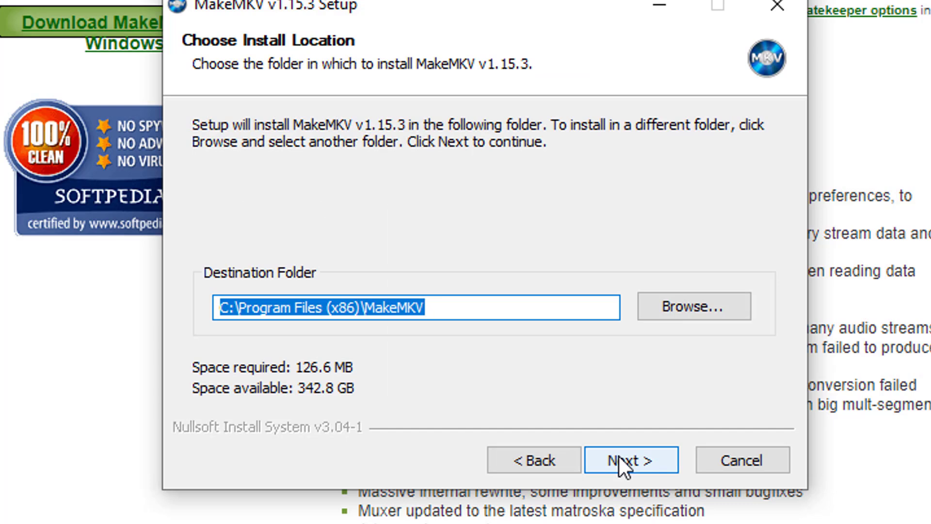
click(619, 461)
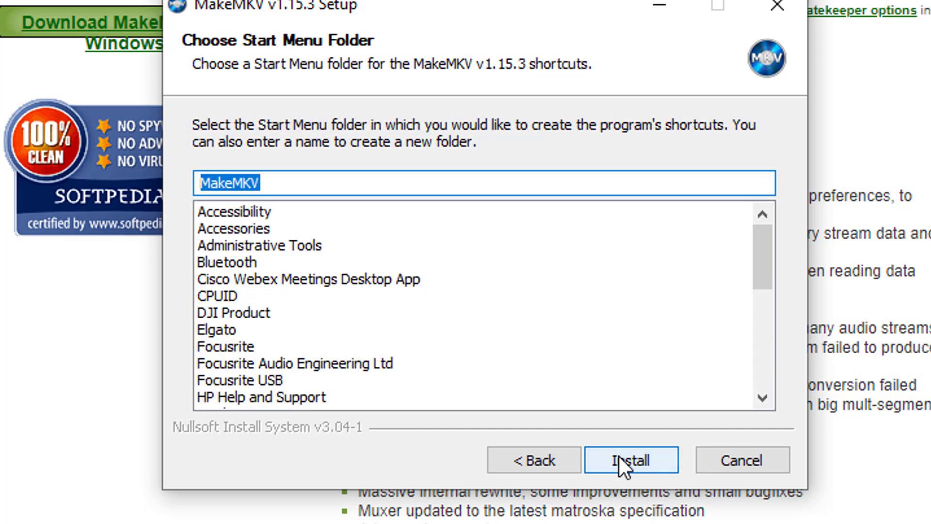
click(619, 457)
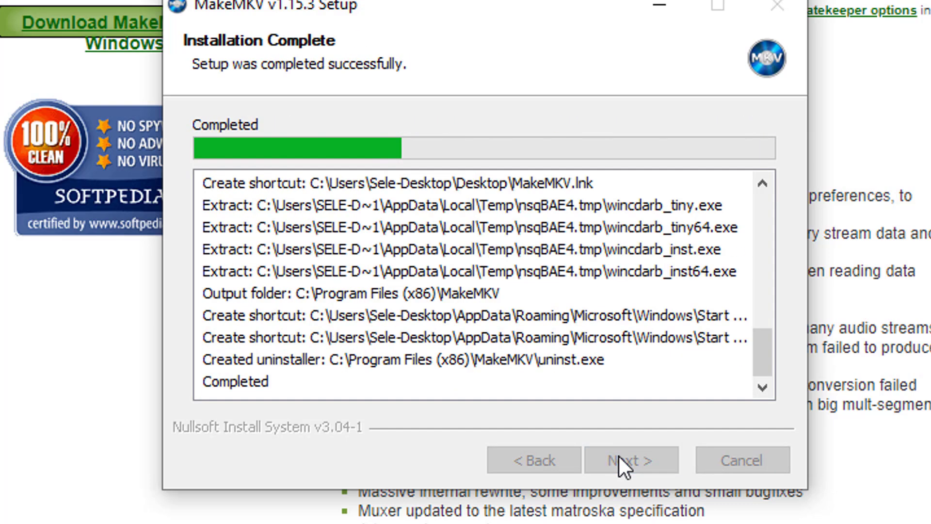
click(619, 461)
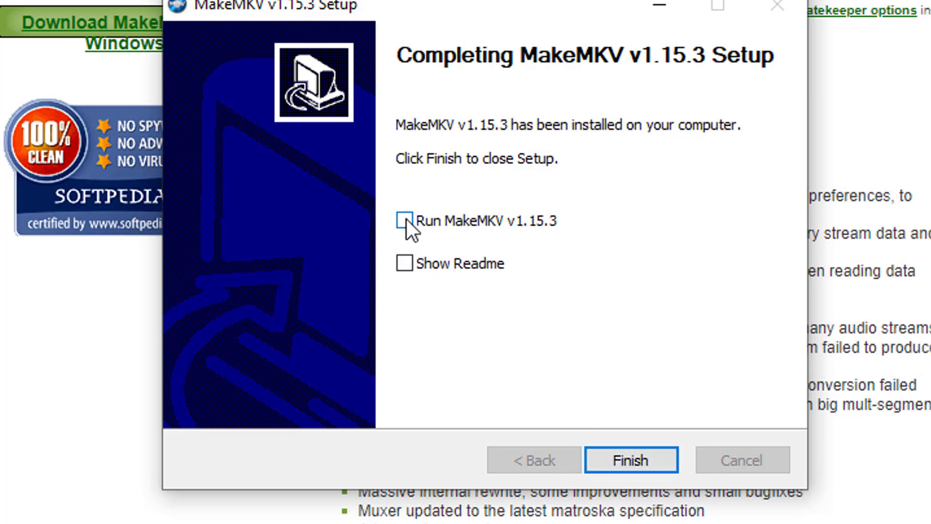
click(406, 219)
Finish setup to launch MakeMKV, then open View > Preferences showing data directory D:/Movies
click(642, 457)
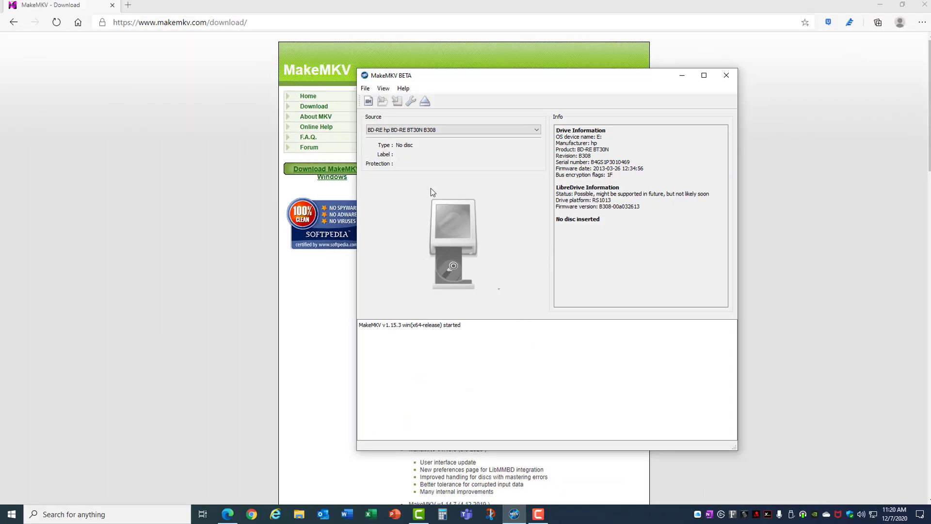
click(384, 91)
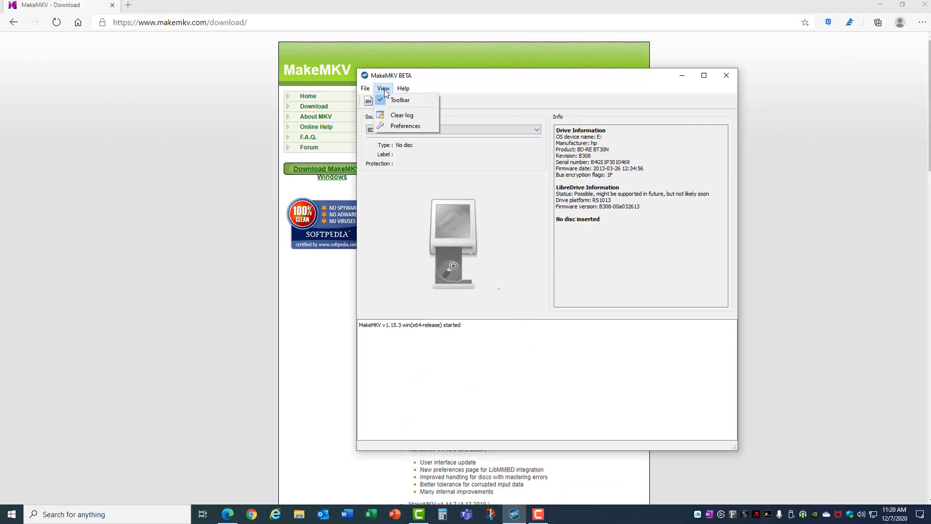
click(396, 125)
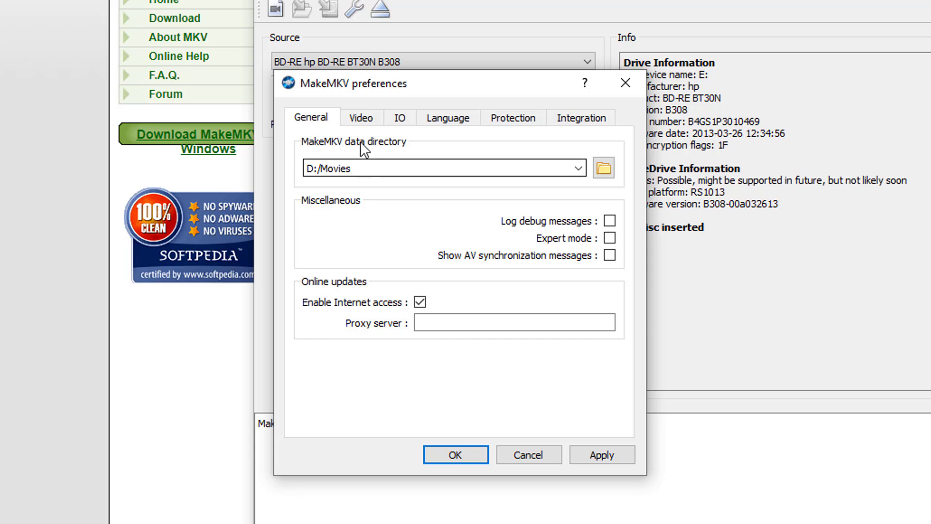
On the Video tab, set the SemiAuto destination to D:/Movies and minimum title length to 1200 seconds
click(362, 120)
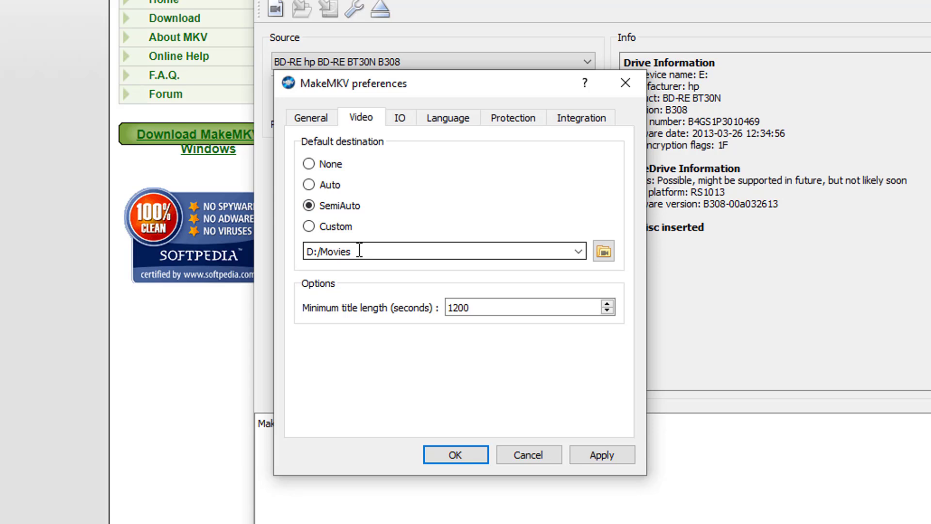
click(488, 307)
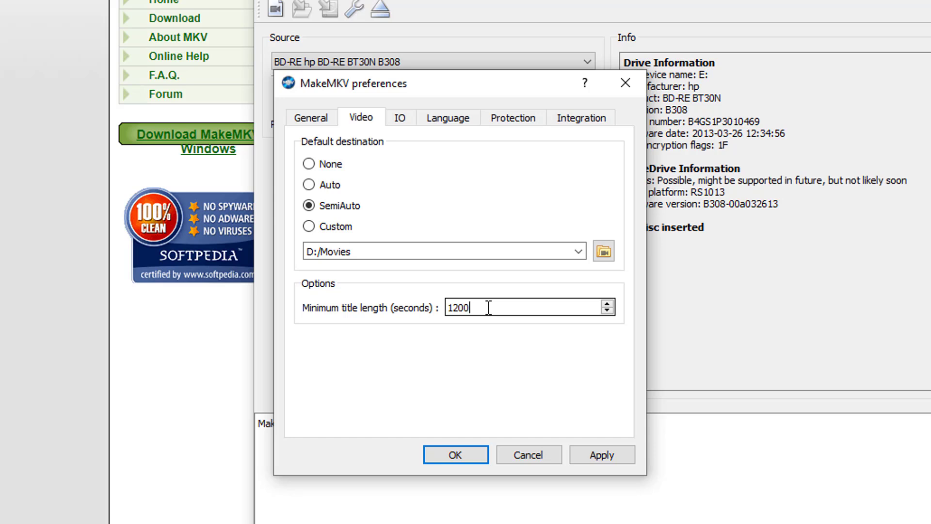
double_click(489, 307)
click(477, 308)
Review the IO, Language, Protection and Integration tabs, then save the preferences with OK
click(400, 117)
click(439, 119)
click(514, 119)
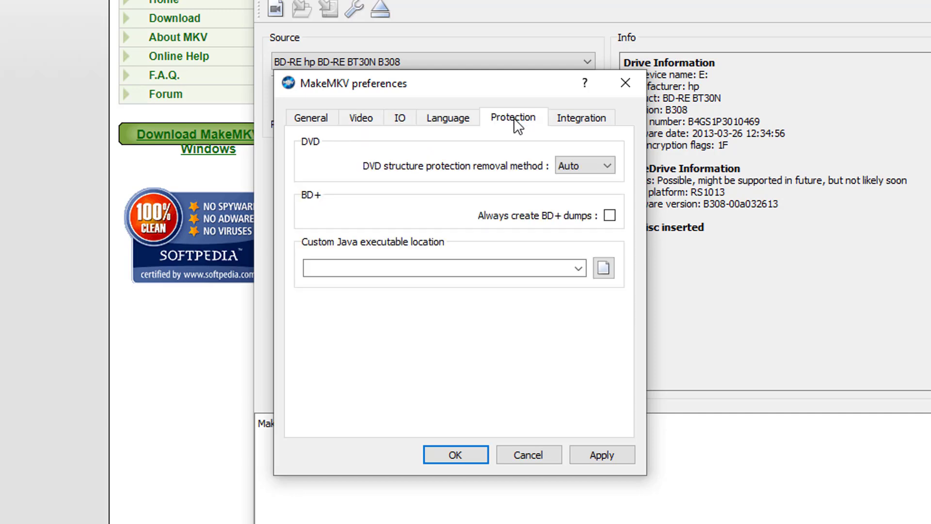
click(575, 121)
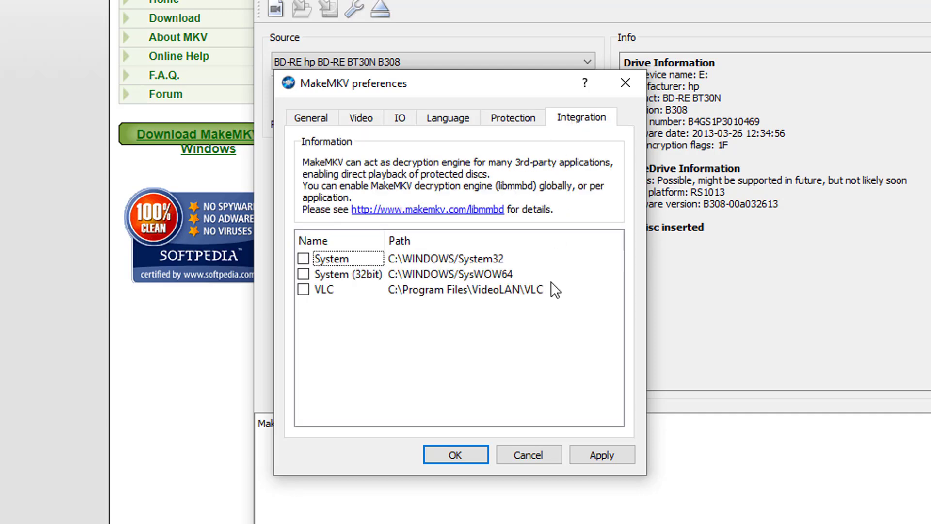
click(470, 454)
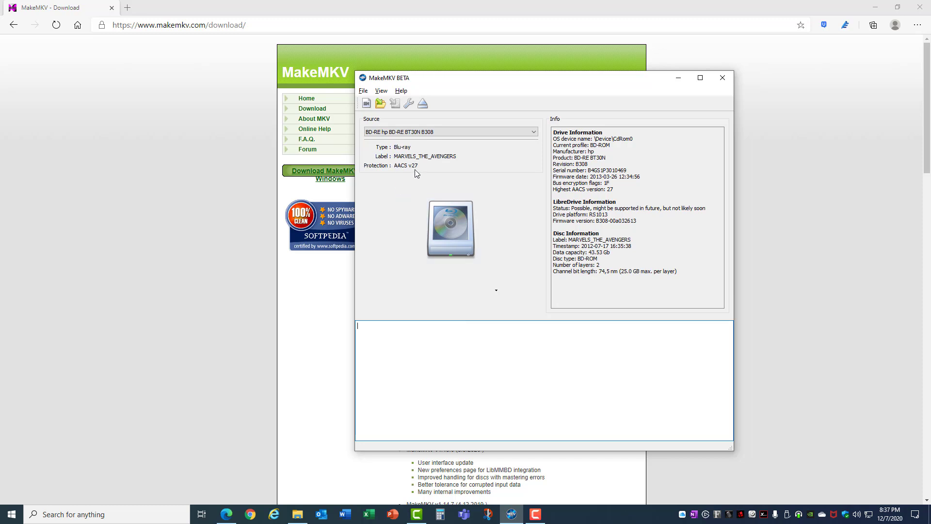
Open the MARVELS_THE_AVENGERS disc from the BD-RE drive via File > Open disc and list its titles
click(363, 91)
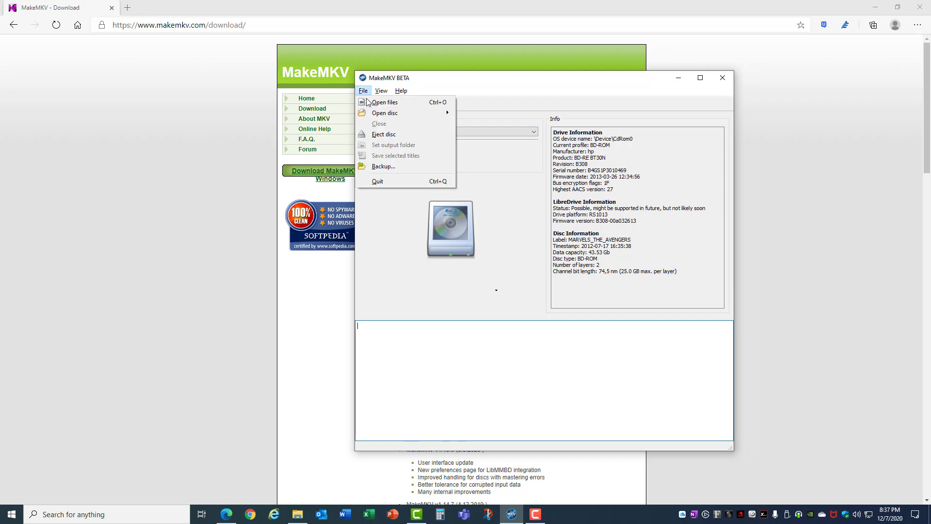
mouse_move(377, 114)
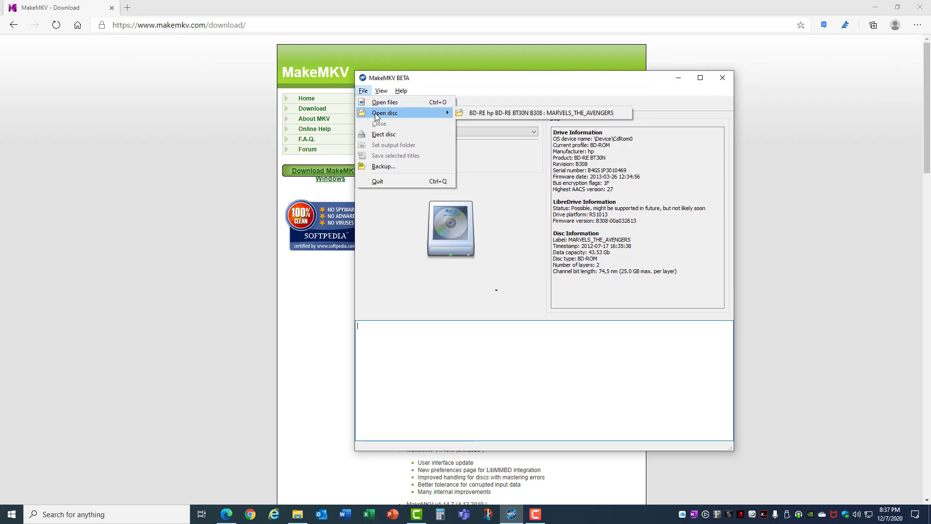
click(478, 114)
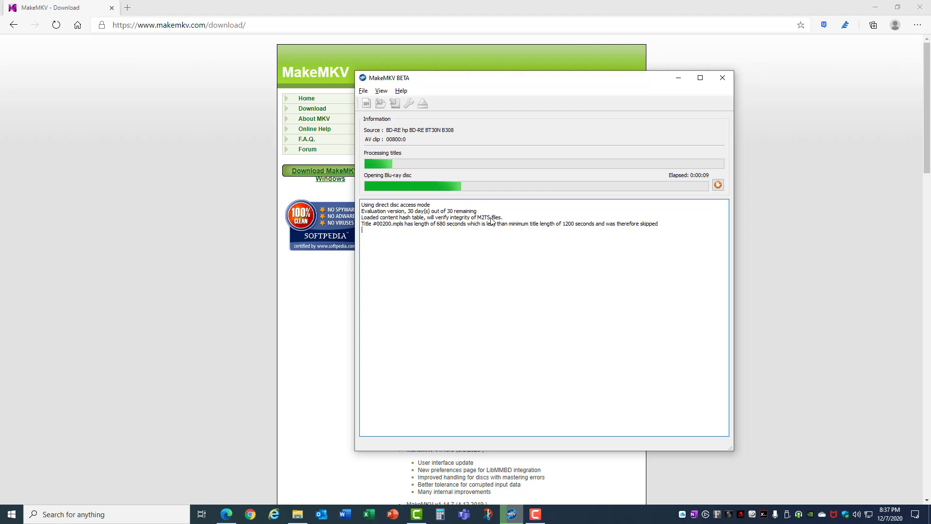
drag(422, 314, 455, 313)
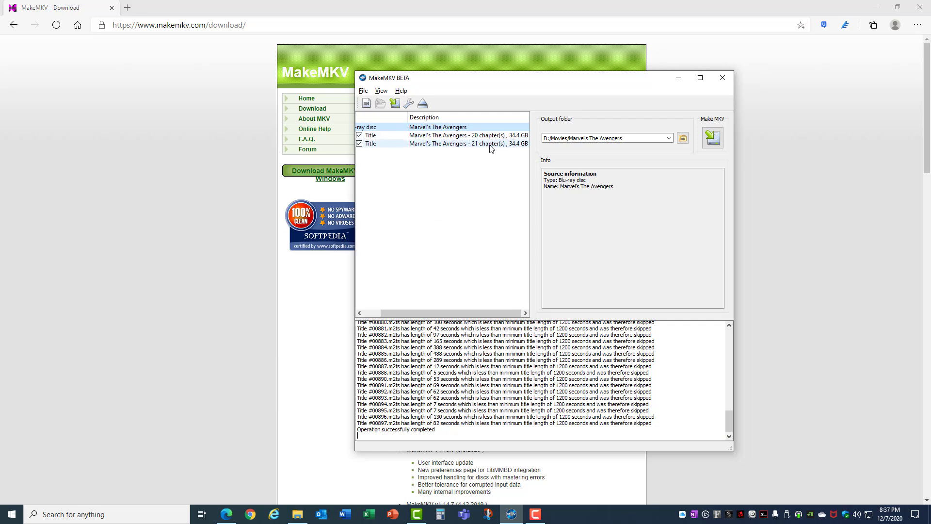
Uncheck the 21-chapter title, rip the 20-chapter title with Make MKV, and allow creating D:/Movies/Marvel's The Avengers
click(359, 144)
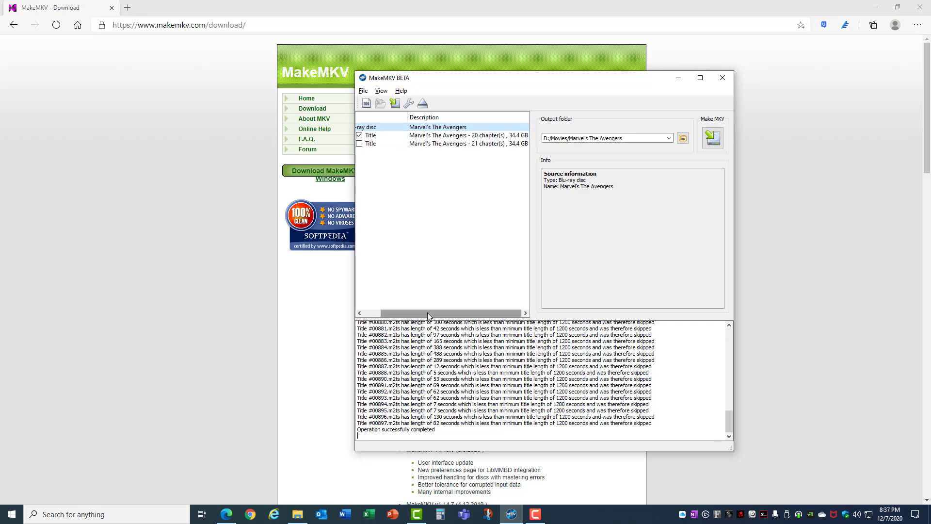
drag(427, 312, 399, 315)
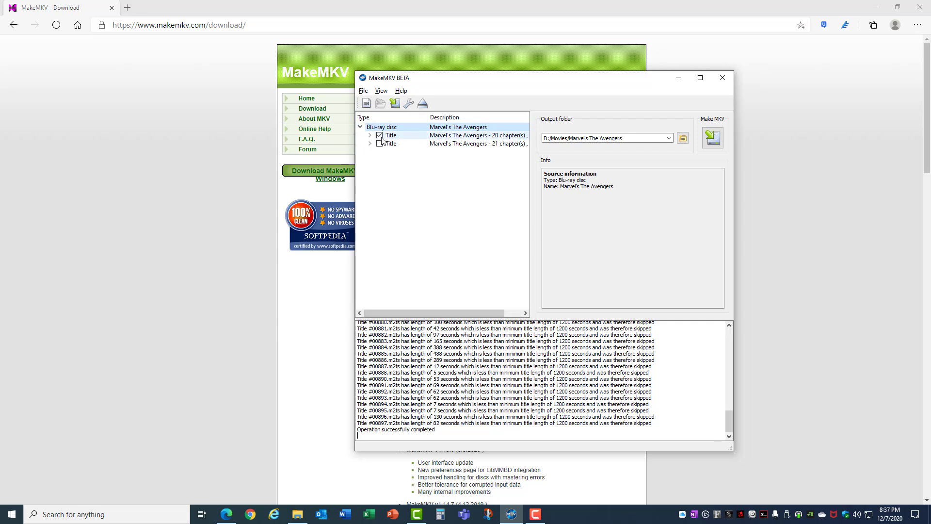
click(718, 140)
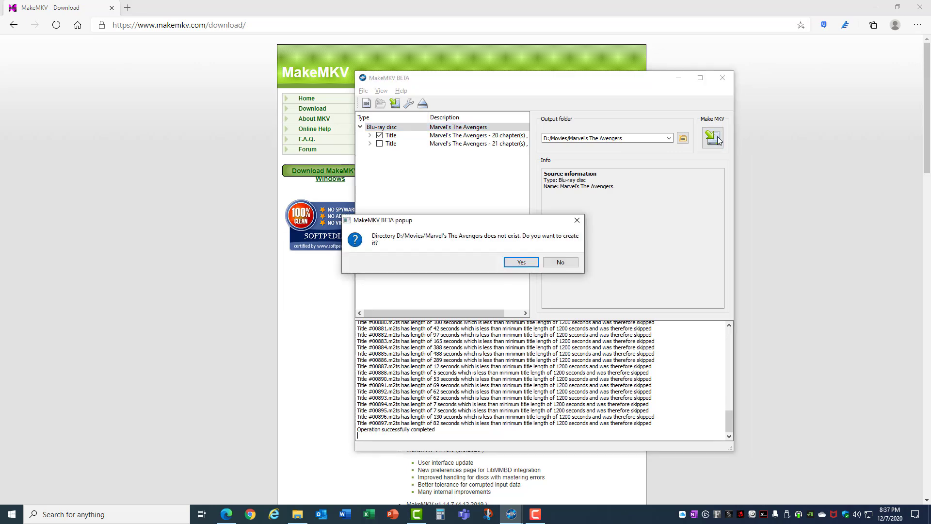
click(523, 261)
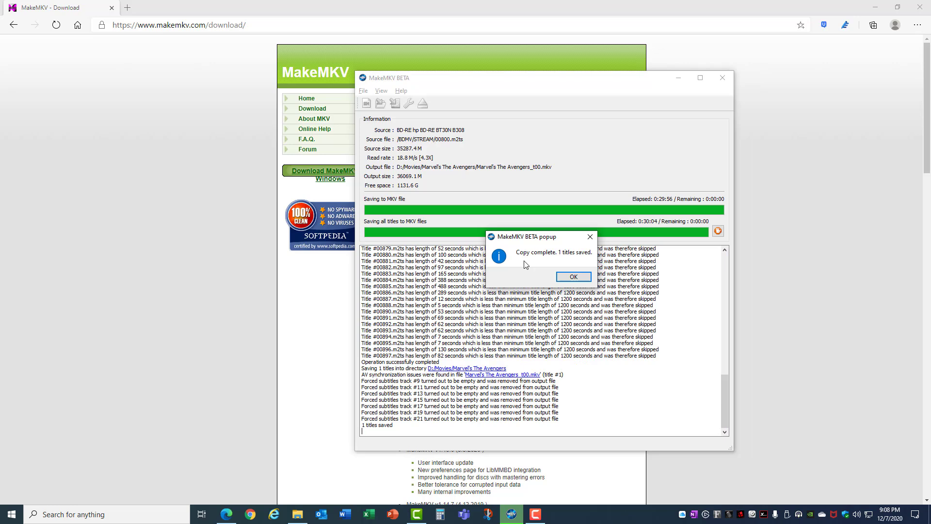
Close the copy-complete notice and locate the 35.2 GB Marvel's The Avengers_t00 file in File Explorer
click(571, 276)
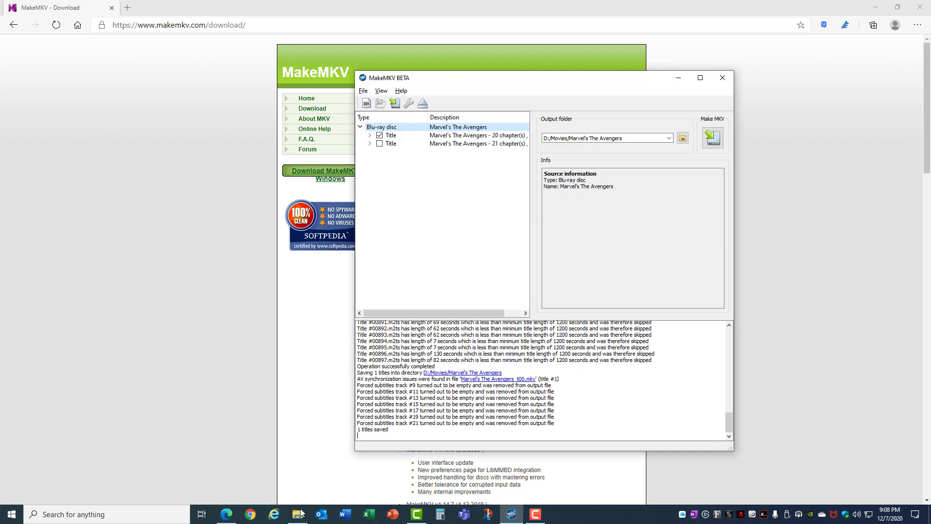
click(298, 515)
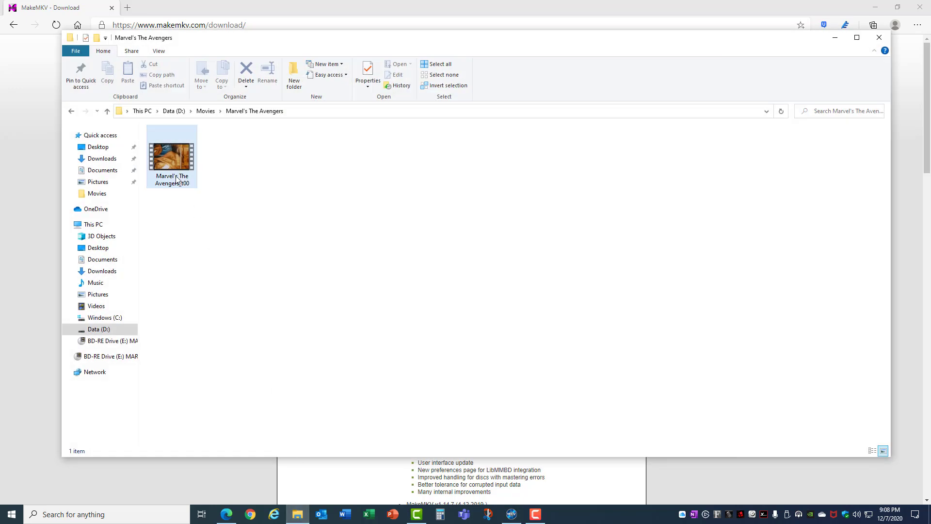
click(177, 180)
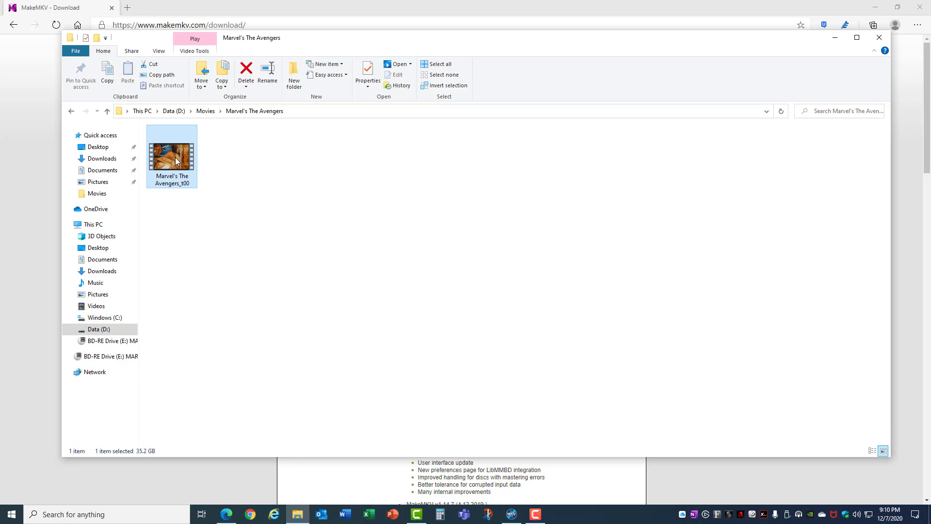
right_click(176, 157)
mouse_move(196, 175)
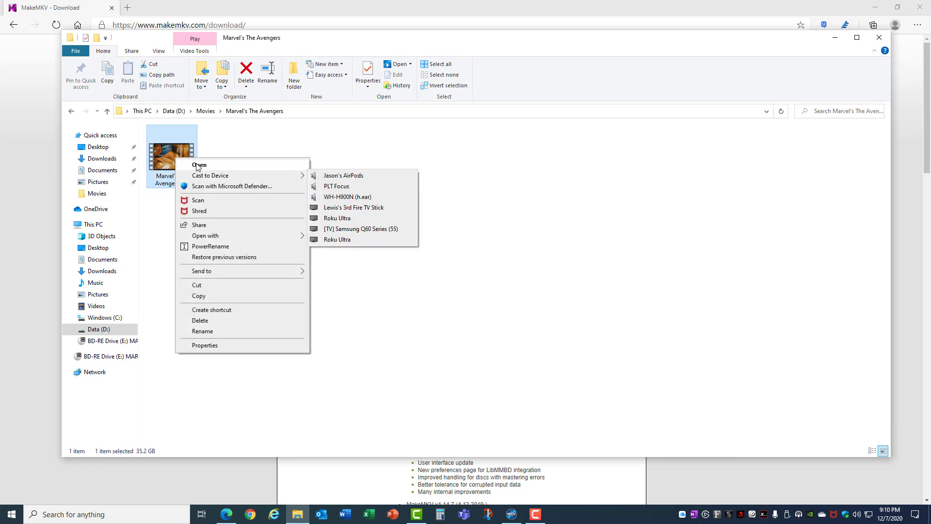